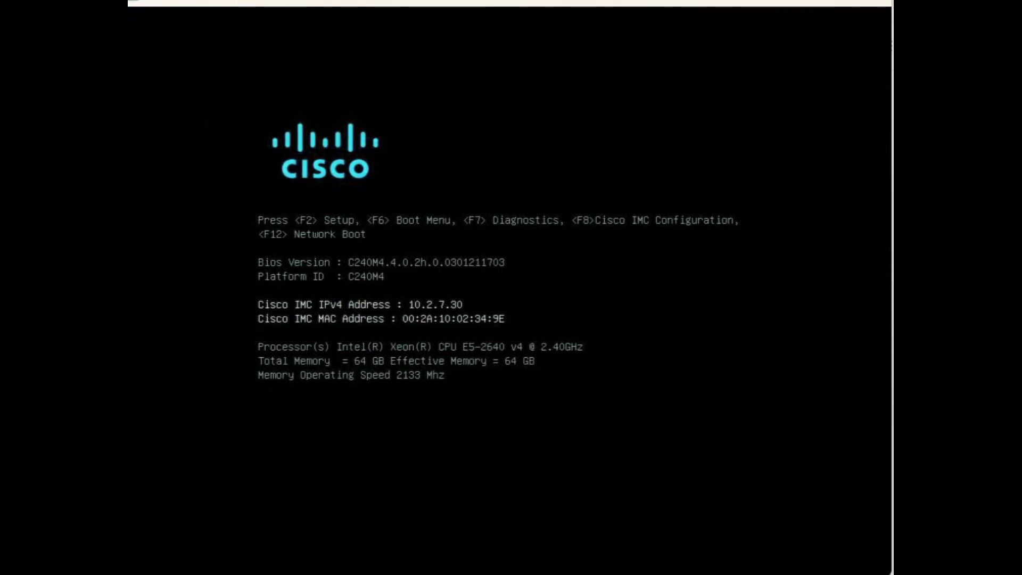
Enter the Cisco IMC Configuration utility during server boot and enlarge and reposition the remote view window.
{"action": "key", "text": "F8"}
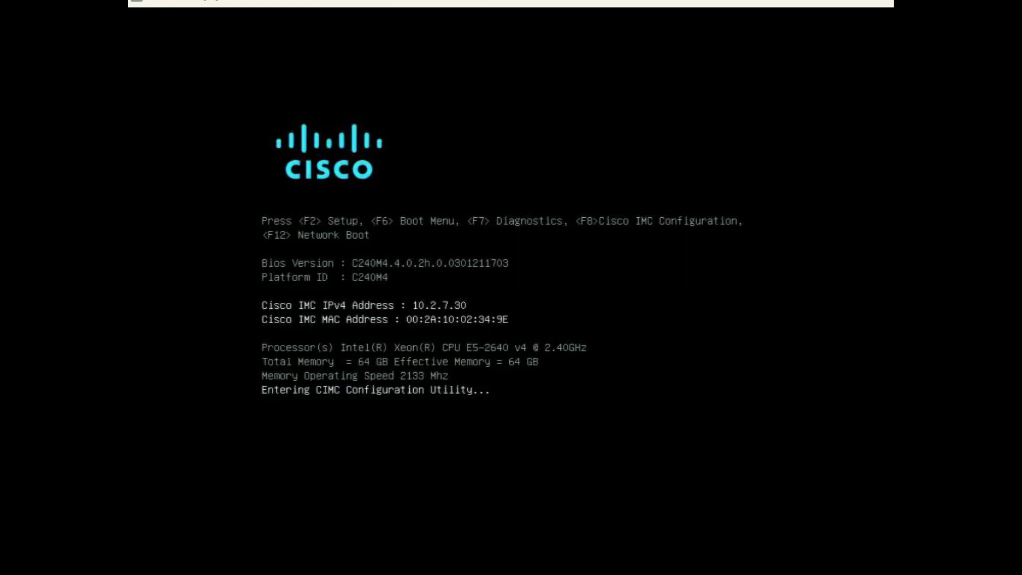
{"action": "mouse_move", "coordinate": [540, 3]}
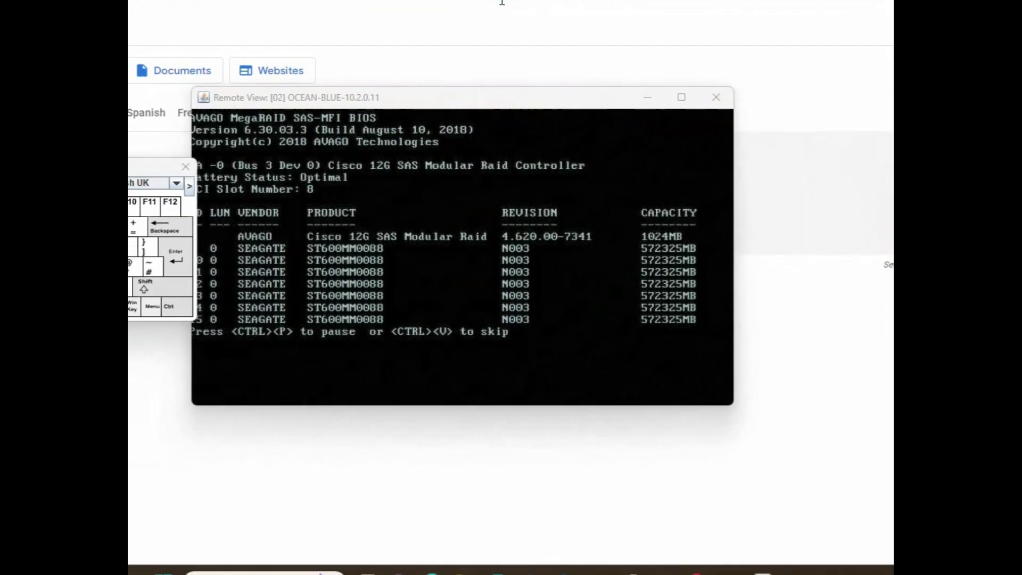
{"action": "left_click_drag", "start_coordinate": [493, 92], "coordinate": [497, 64]}
{"action": "mouse_move", "coordinate": [686, 62]}
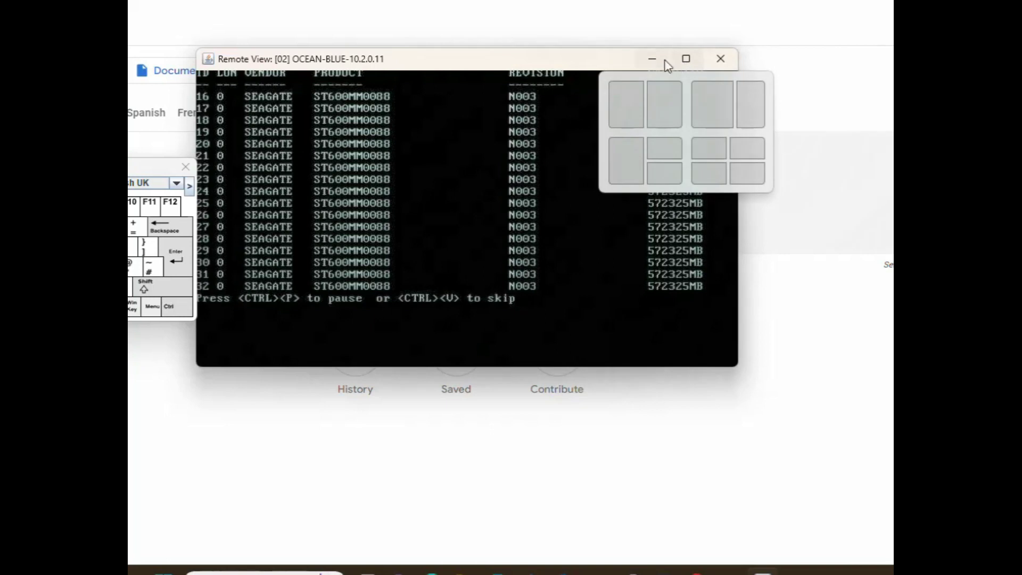
{"action": "left_click_drag", "start_coordinate": [733, 368], "coordinate": [828, 546]}
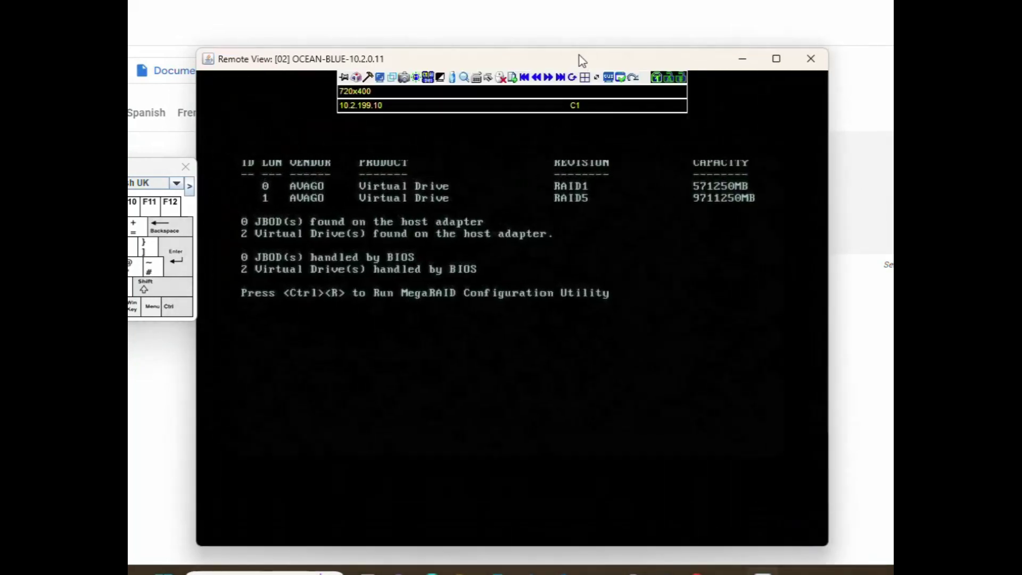
{"action": "left_click_drag", "start_coordinate": [579, 56], "coordinate": [557, 27]}
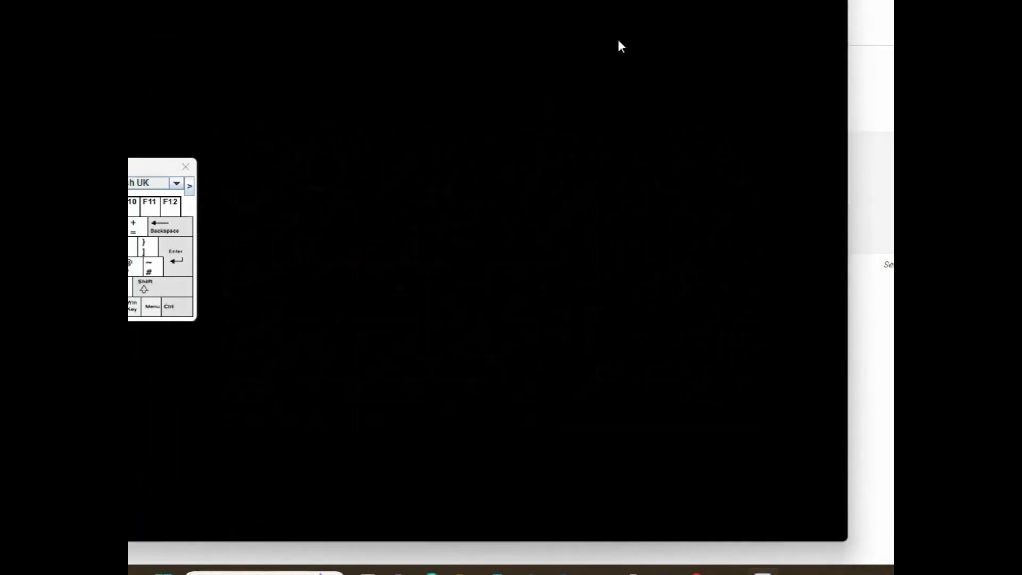
{"action": "mouse_move", "coordinate": [618, 8]}
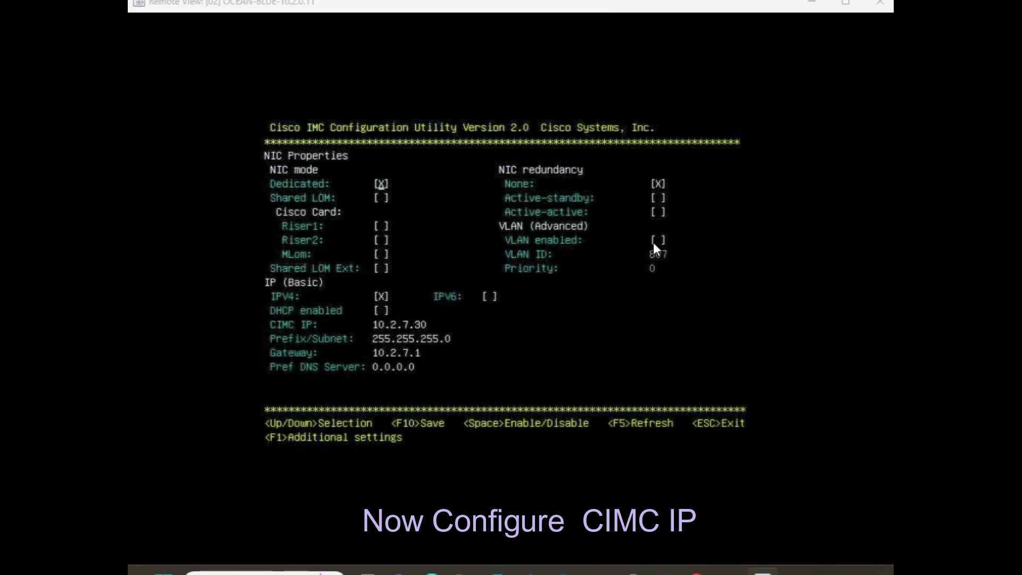
Set the CIMC IP address to 10.2.7.30 in the basic IP settings.
{"action": "key", "text": "Down"}
{"action": "key", "text": "Down"}
{"action": "key", "text": "Down"}
{"action": "key", "text": "Down"}
{"action": "key", "text": "Down"}
{"action": "key", "text": "Down"}
{"action": "key", "text": "Down"}
{"action": "key", "text": "Down"}
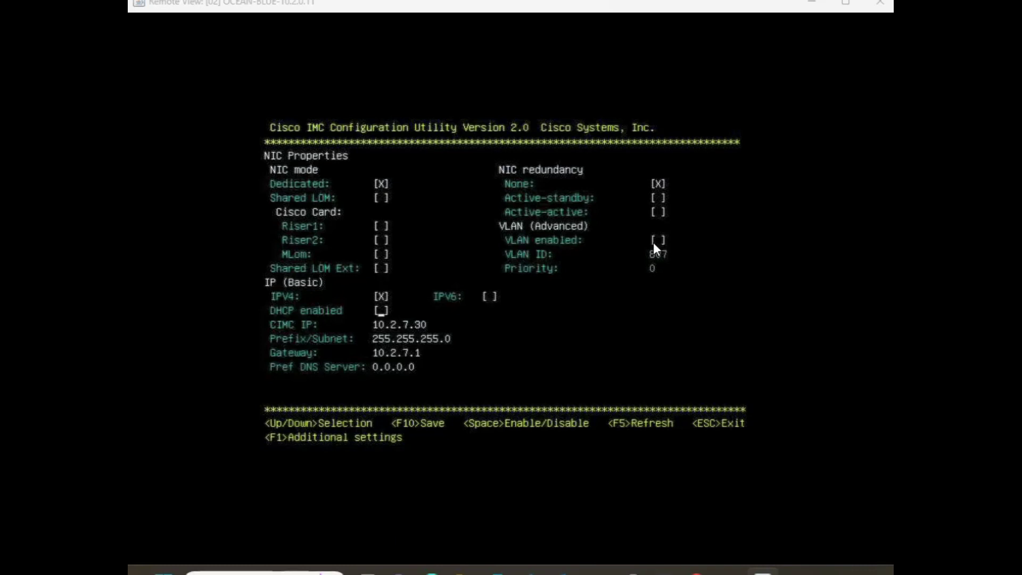
{"action": "key", "text": "Down"}
{"action": "key", "text": "Right"}
{"action": "key", "text": "Right"}
{"action": "key", "text": "Right"}
{"action": "key", "text": "Right"}
{"action": "key", "text": "Right"}
{"action": "key", "text": "Right"}
{"action": "key", "text": "Right"}
{"action": "key", "text": "Right"}
{"action": "key", "text": "Right"}
{"action": "key", "text": "BackSpace"}
{"action": "key", "text": "BackSpace"}
{"action": "key", "text": "BackSpace"}
{"action": "key", "text": "BackSpace"}
{"action": "key", "text": "BackSpace"}
{"action": "key", "text": "BackSpace"}
{"action": "type", "text": "2.7.30"}
{"action": "key", "text": "Down"}
{"action": "key", "text": "Down"}
{"action": "key", "text": "Down"}
{"action": "key", "text": "Down"}
Save the CIMC network settings and exit the configuration utility.
{"action": "key", "text": "F10"}
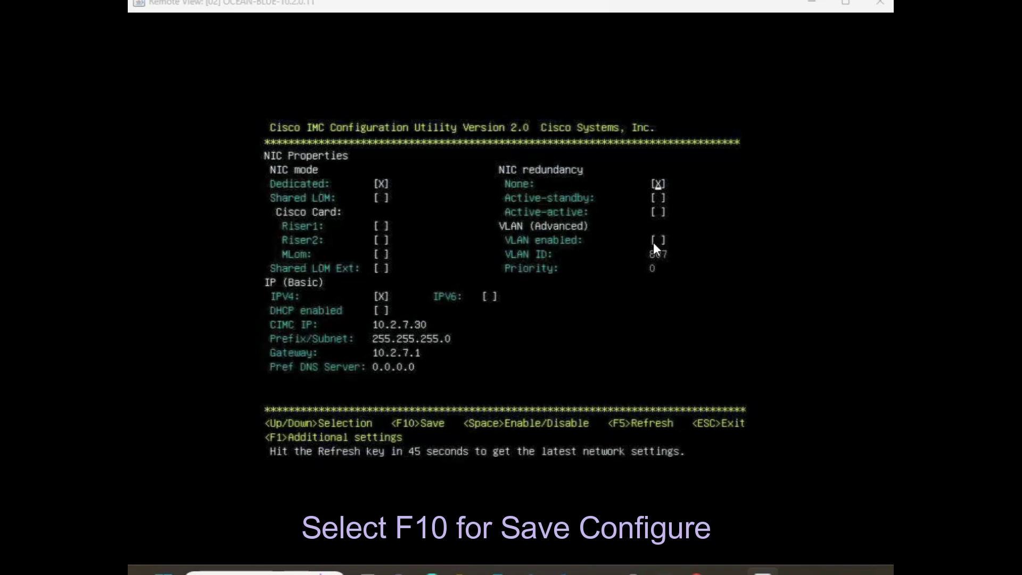
{"action": "key", "text": "F10"}
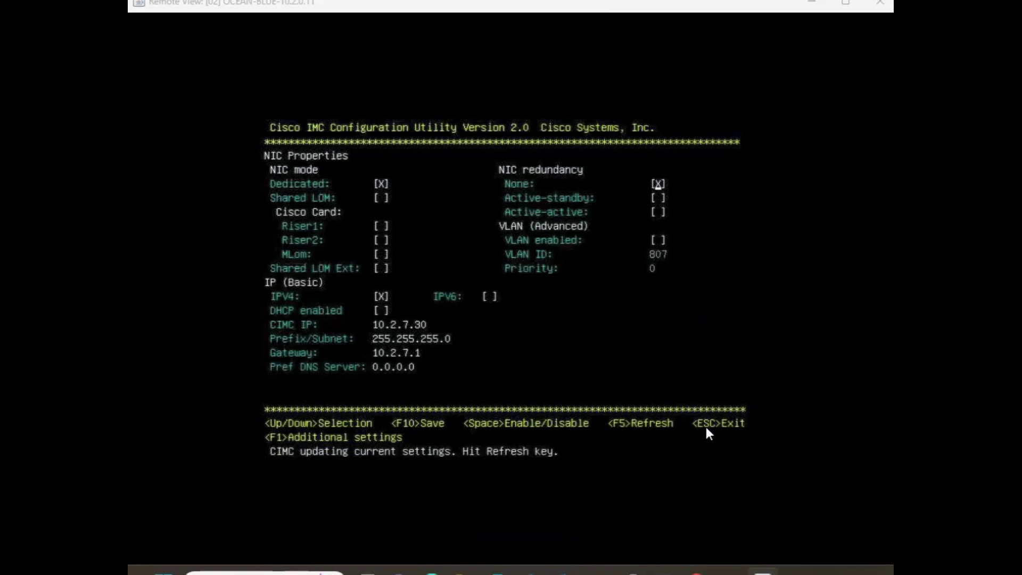
{"action": "key", "text": "Escape"}
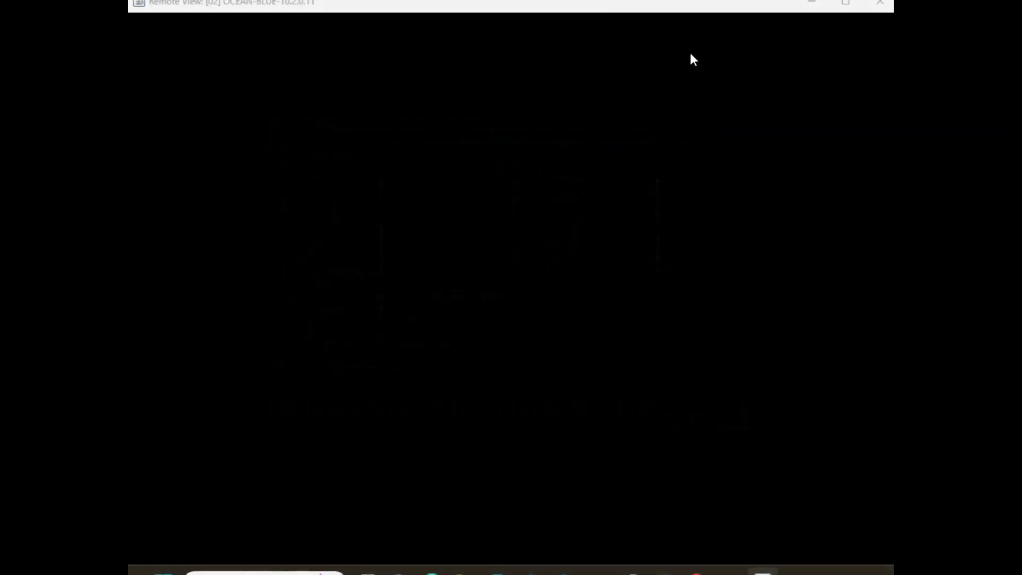